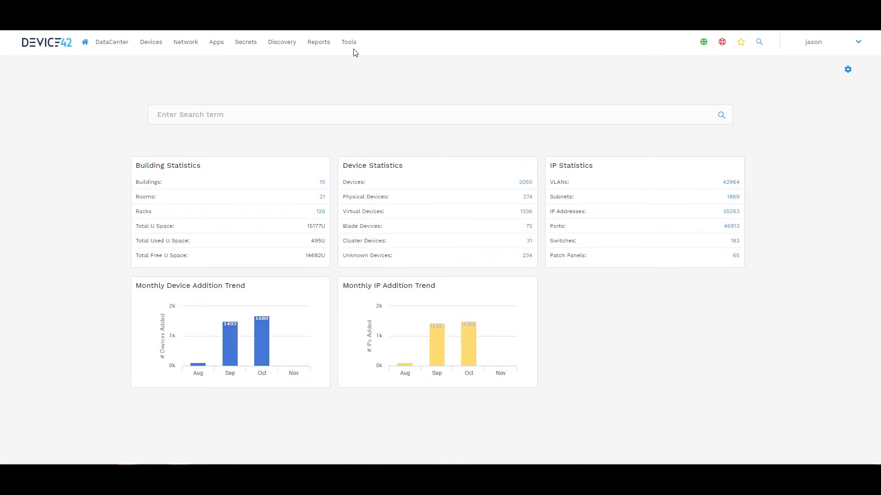
Open Global Settings from the Tools > Settings menu in Device42
mouse_move(353, 49)
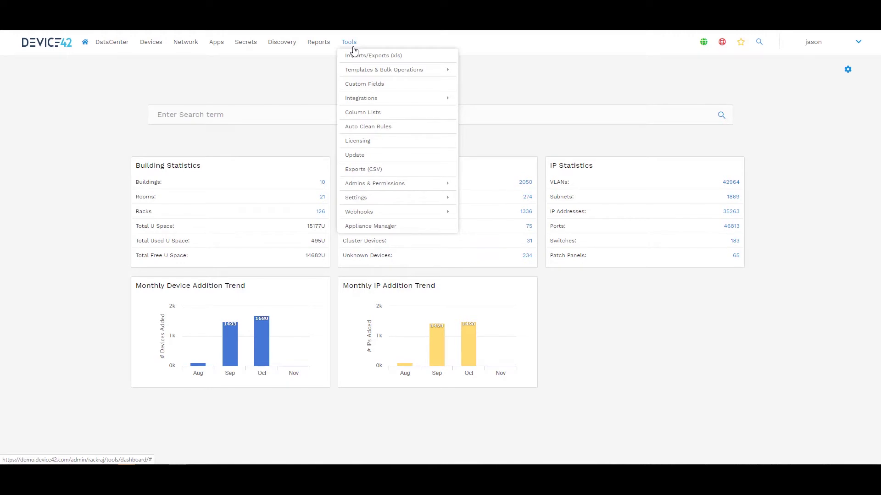
mouse_move(395, 198)
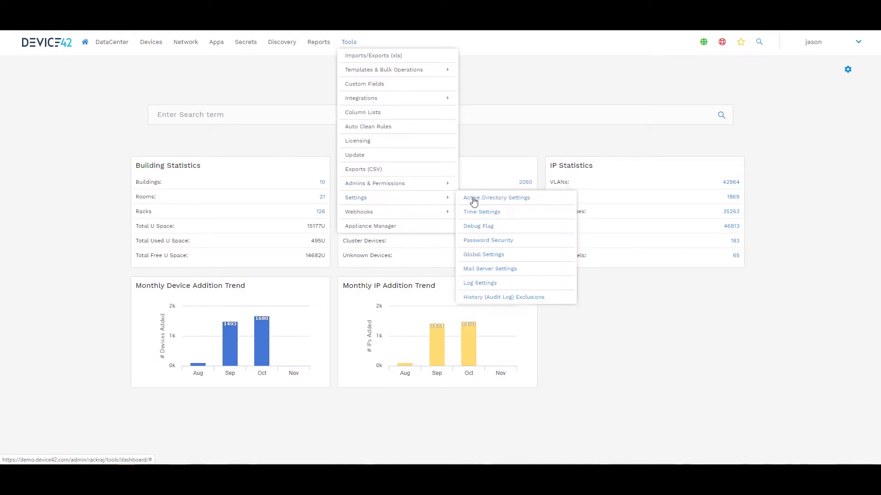
left_click(489, 268)
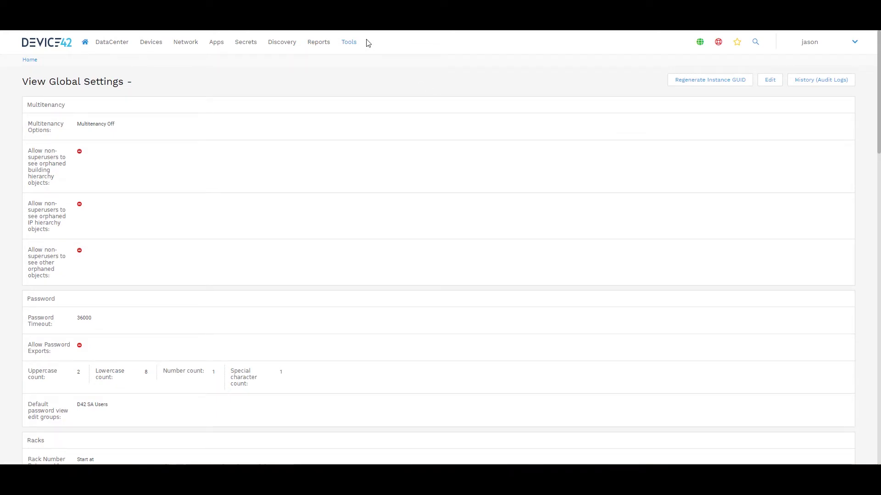
Start adding a new entry from Tools > Integrations > External Integrations
left_click(353, 43)
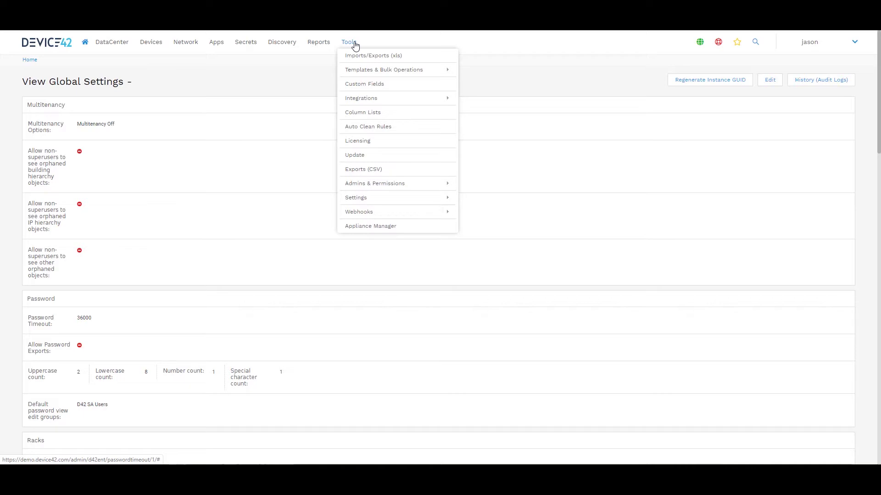
mouse_move(364, 97)
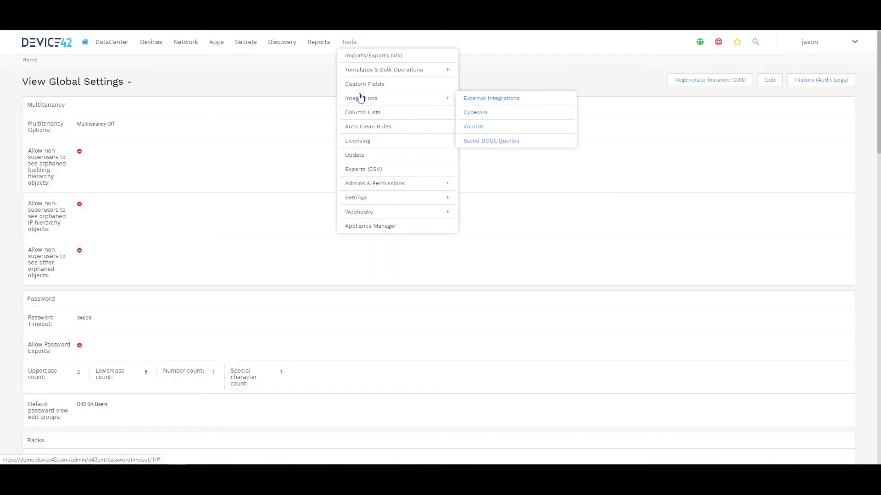
left_click(481, 99)
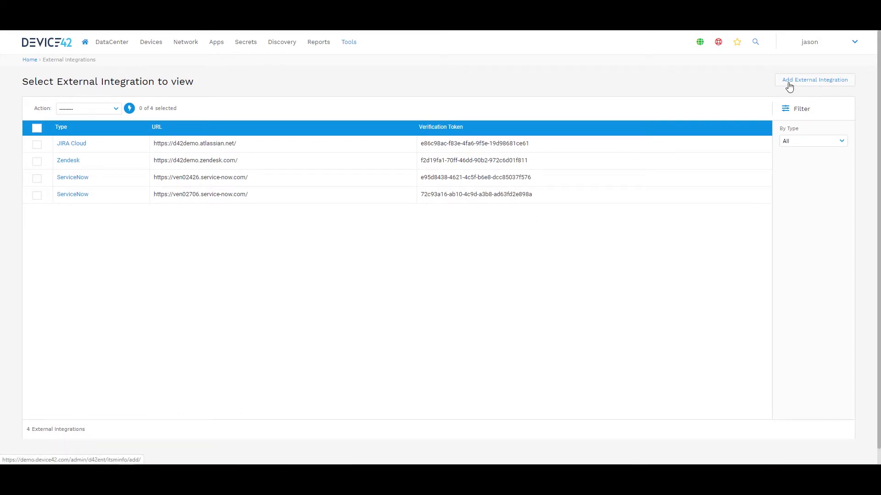
left_click(789, 87)
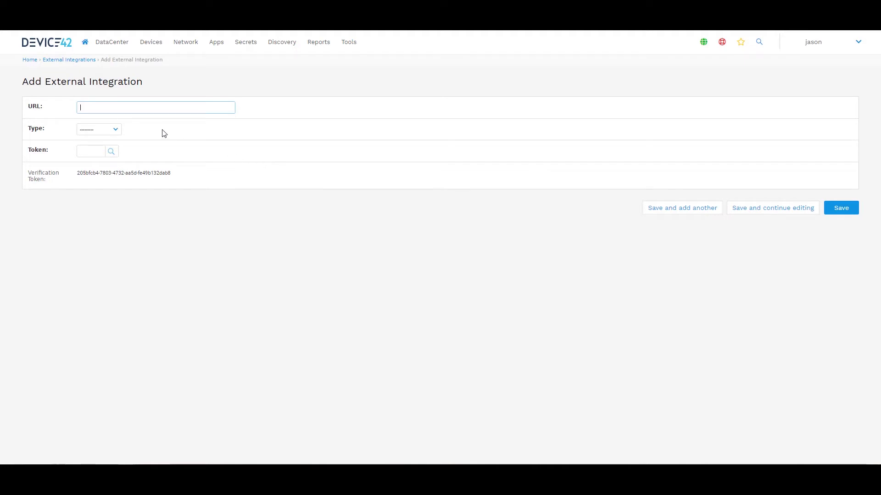
type("device42. atlassian.")
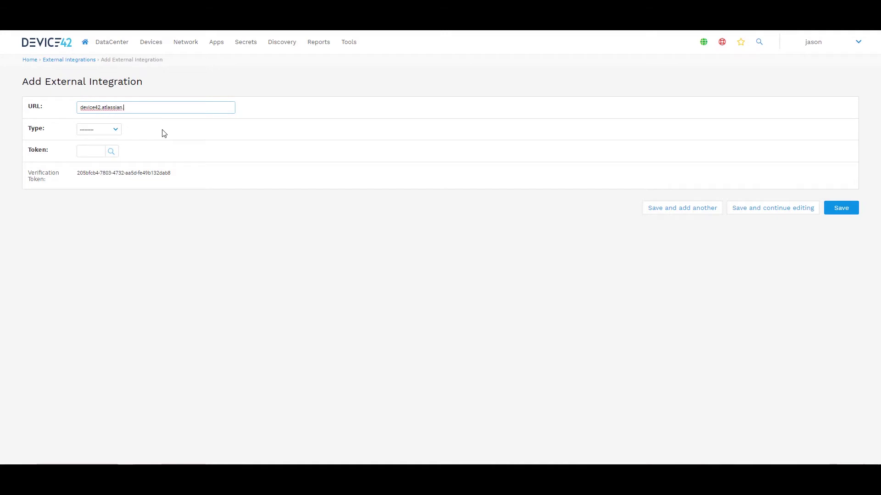
type("net")
key("Home")
type("https://")
left_click(192, 151)
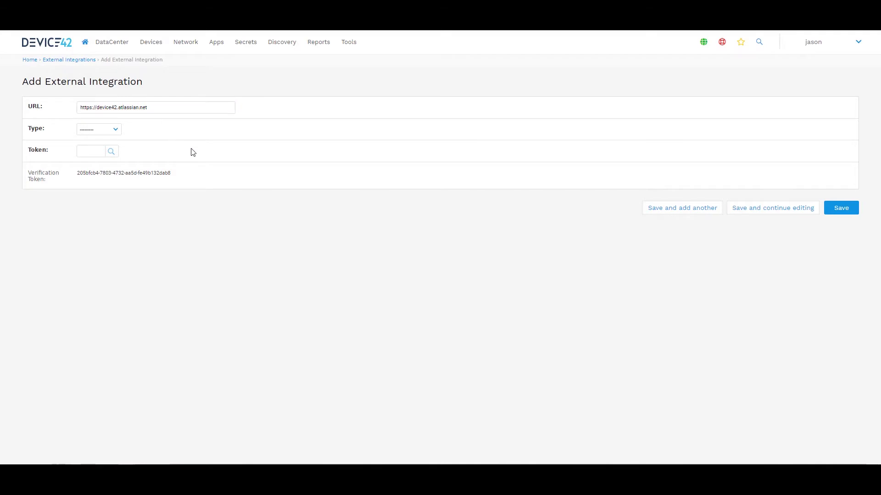
left_click(96, 134)
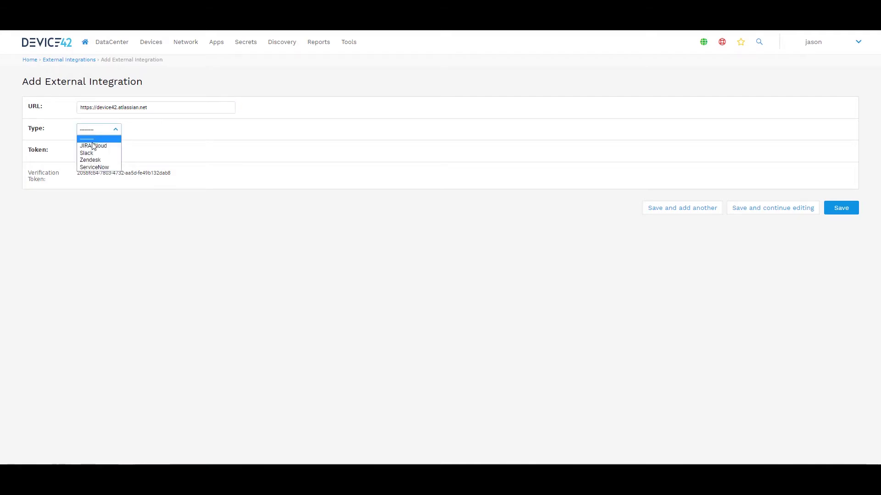
left_click(94, 146)
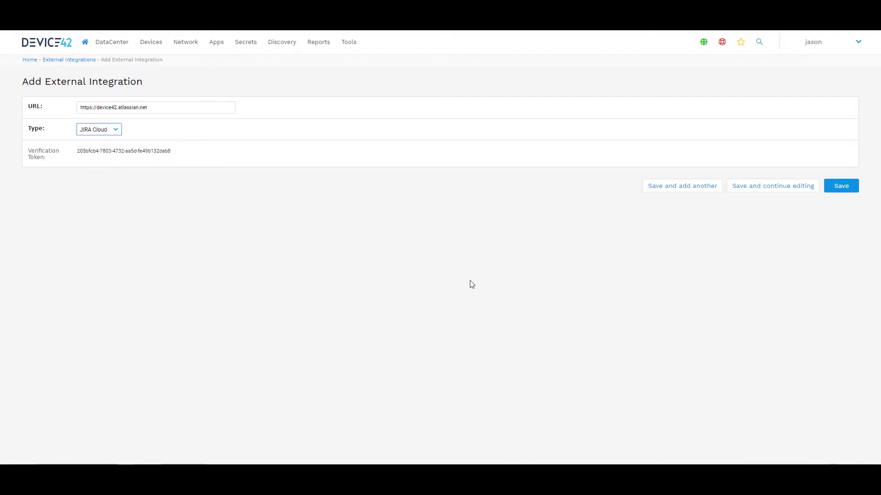
left_click(74, 159)
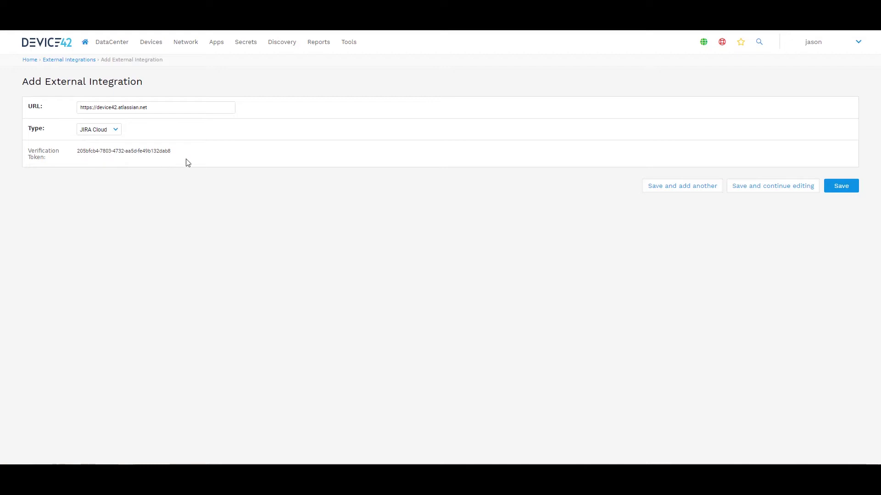
mouse_move(173, 152)
left_mouse_down()
mouse_move(140, 161)
mouse_move(76, 151)
left_mouse_up()
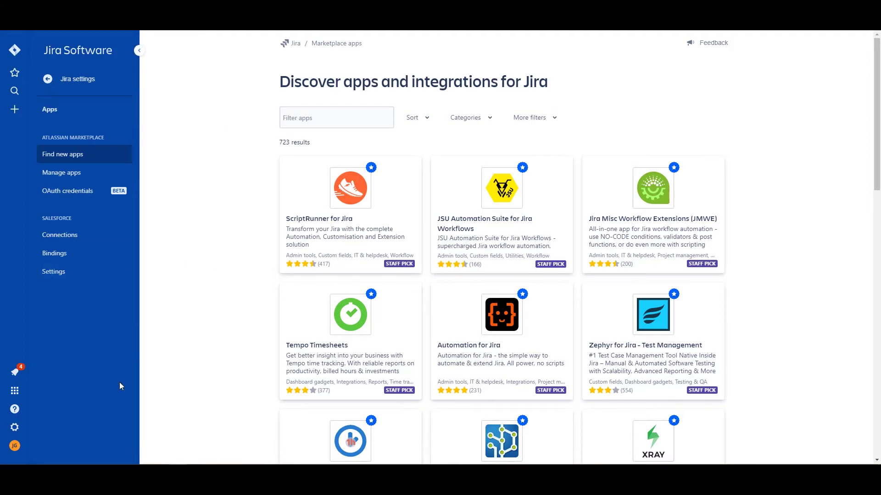
In Jira's Apps administration, filter apps by 'Device42' and view the installed apps
left_click(15, 428)
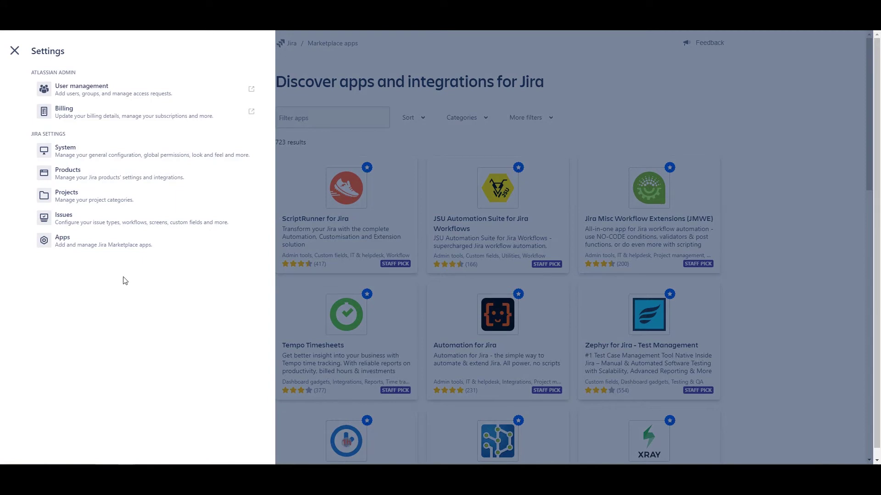
left_click(140, 253)
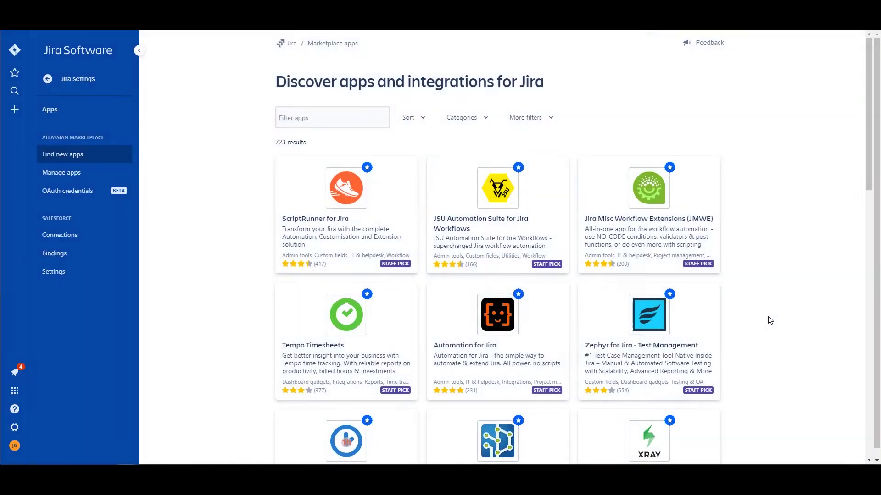
left_click(322, 119)
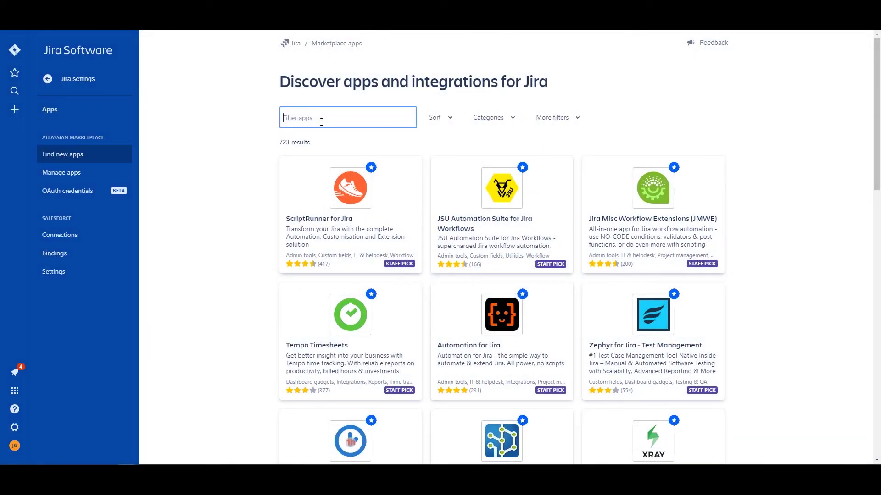
type("Device42")
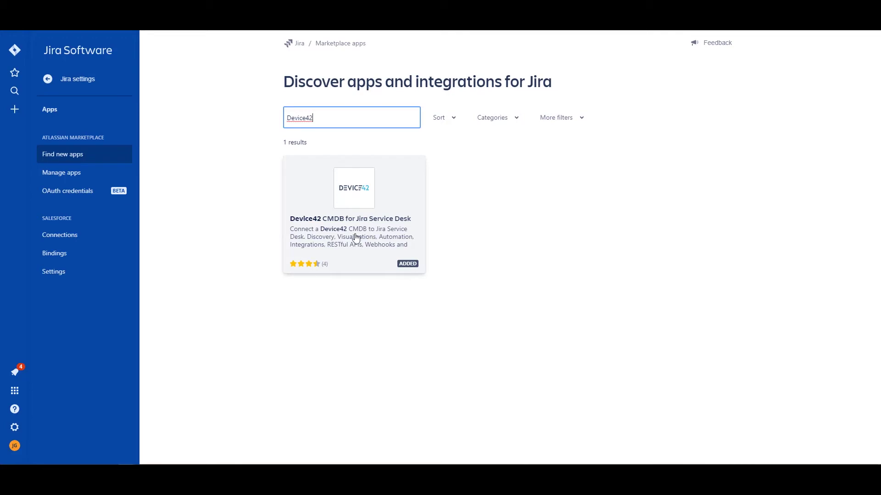
left_click(104, 183)
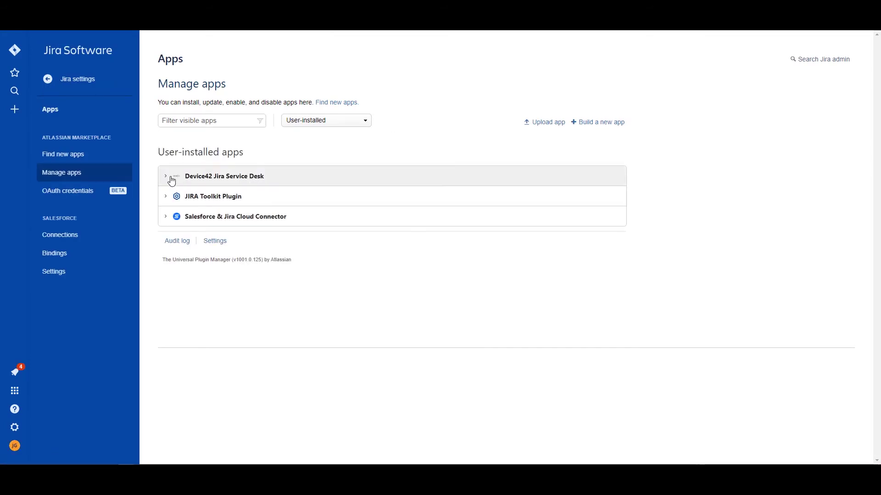
Expand the Device42 Jira Service Desk app and open its configuration
left_click(168, 177)
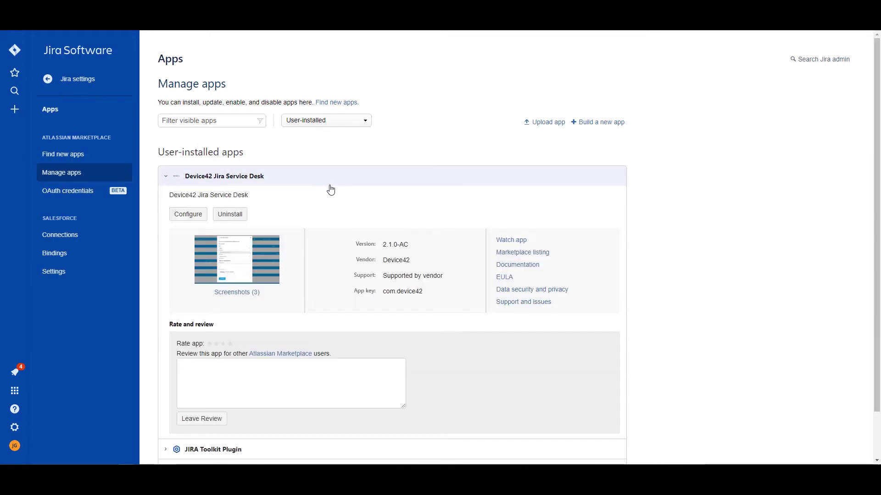
left_click(185, 218)
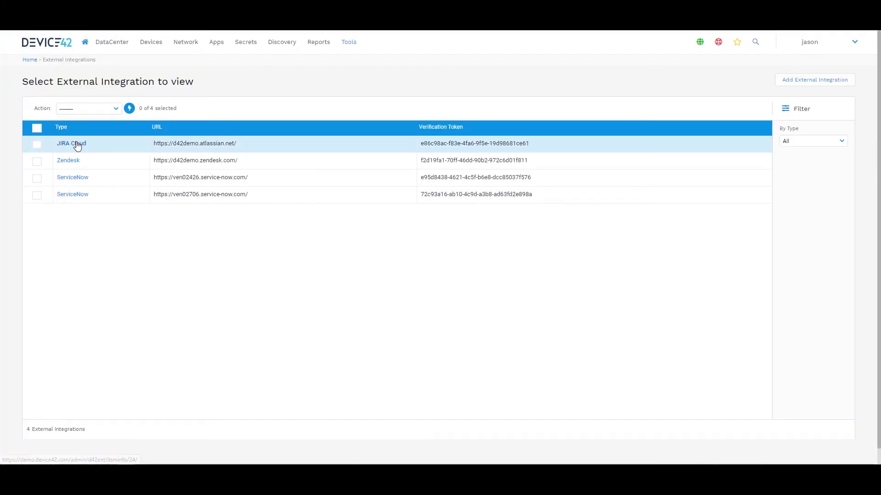
left_click(77, 145)
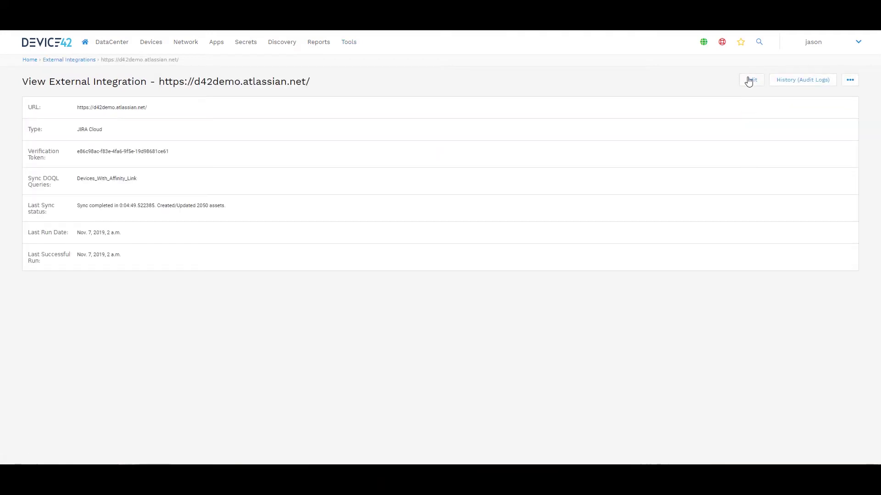
left_click(751, 80)
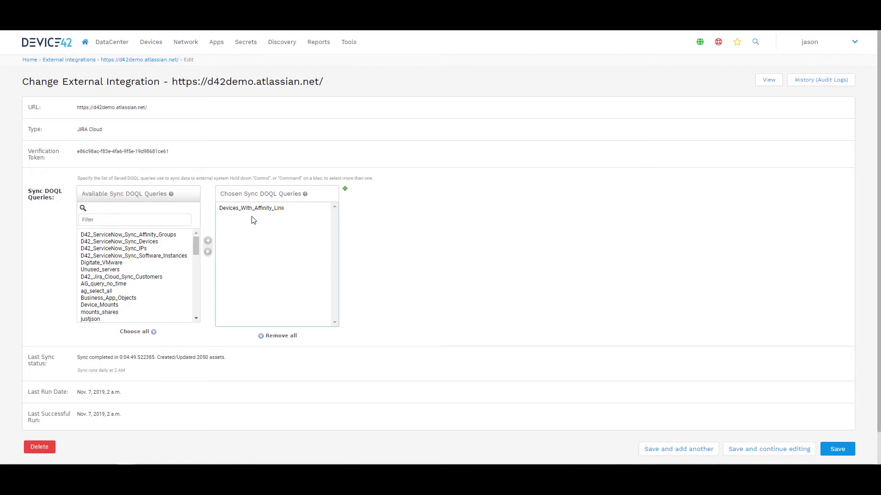
left_click(158, 221)
type("d42")
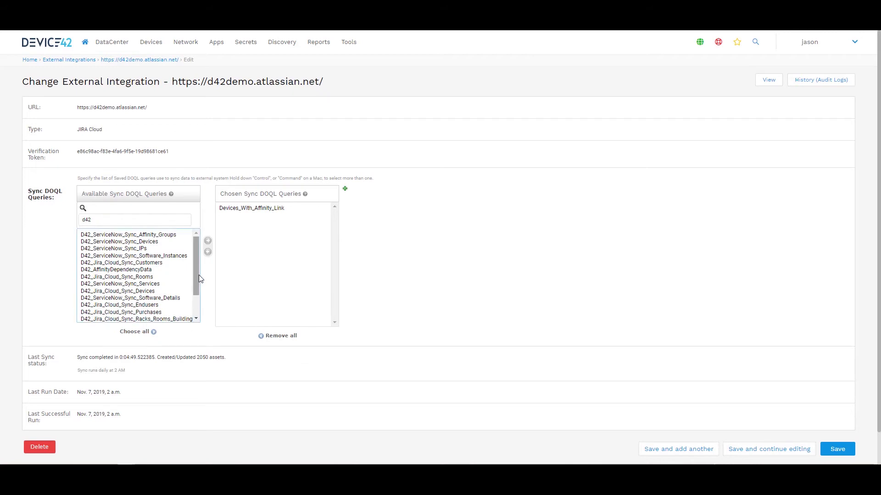
left_click_drag(199, 275, 198, 297)
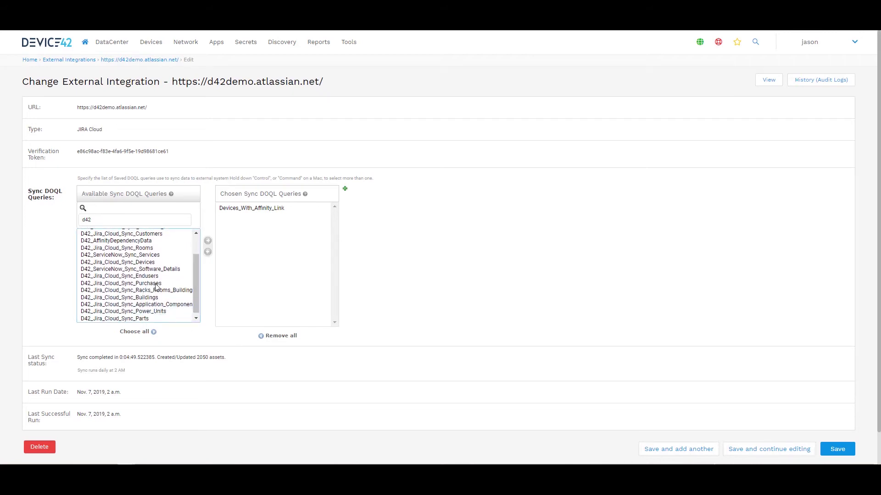
left_click(151, 265)
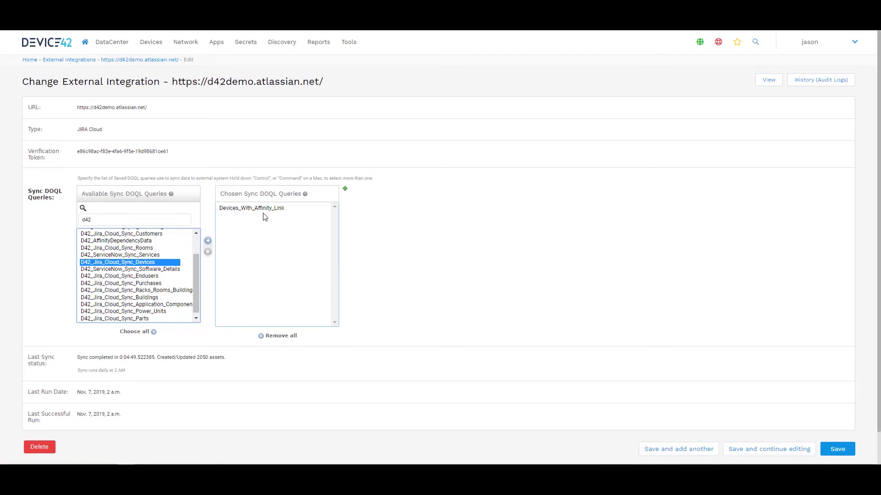
left_click(356, 219)
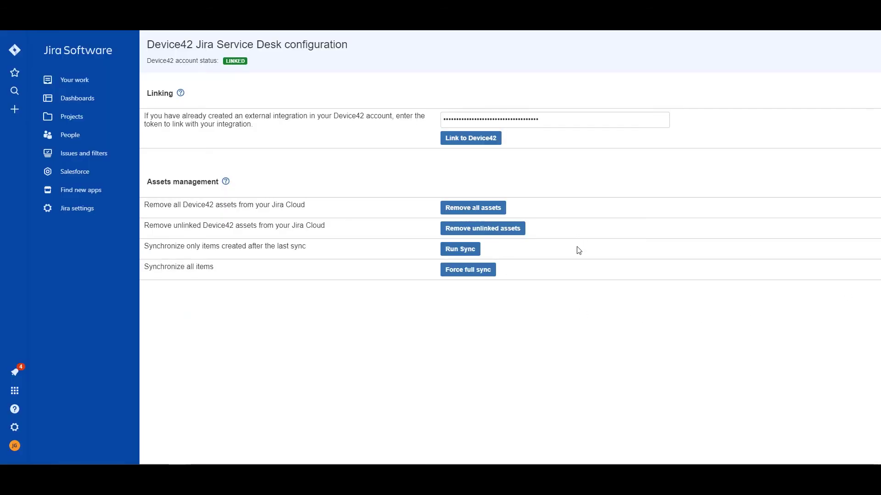
Run the sync to pull newly created Device42 items into Jira
left_click(460, 249)
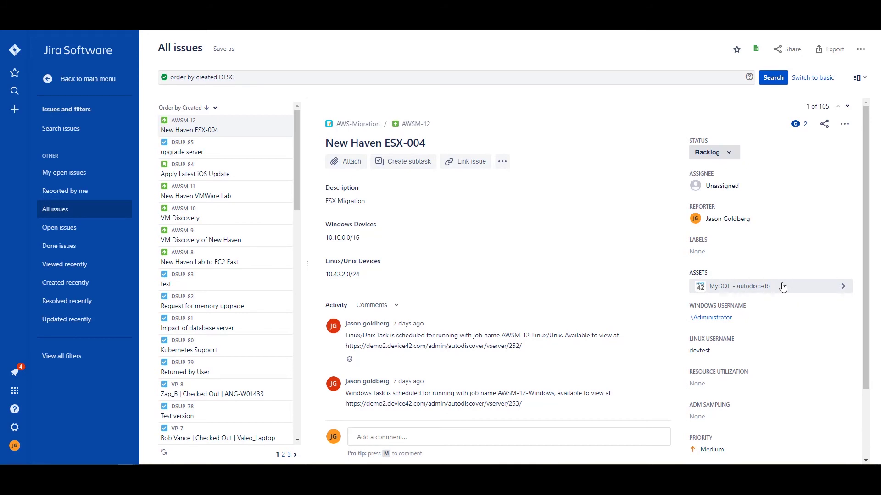
Link esxi-003.device42.pvt to AWSM-12 by searching 'esx', then show its properties
left_click(797, 288)
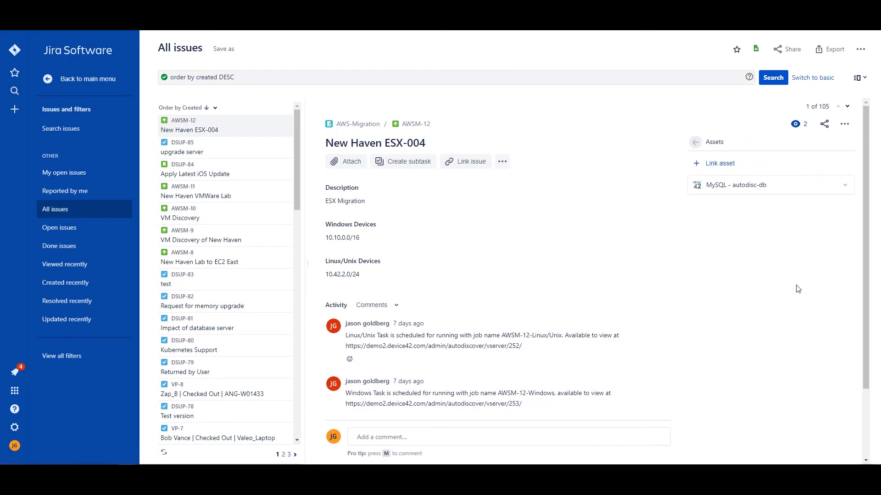
left_click(845, 185)
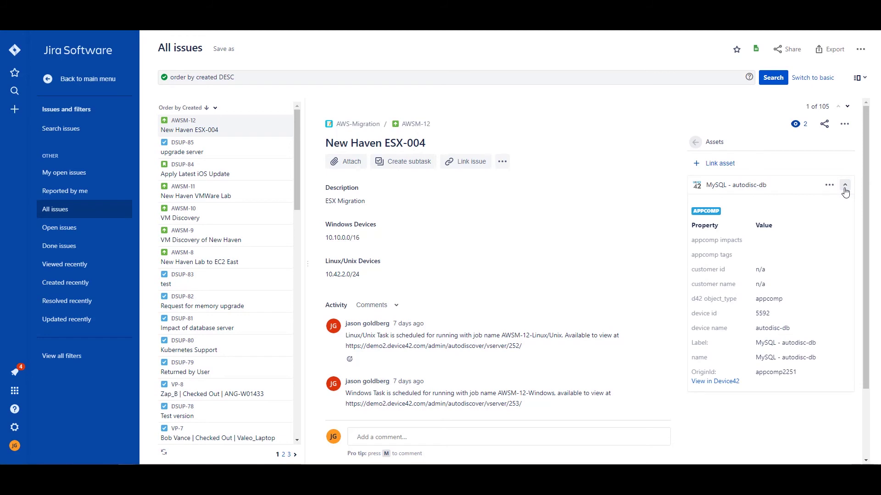
left_click(732, 168)
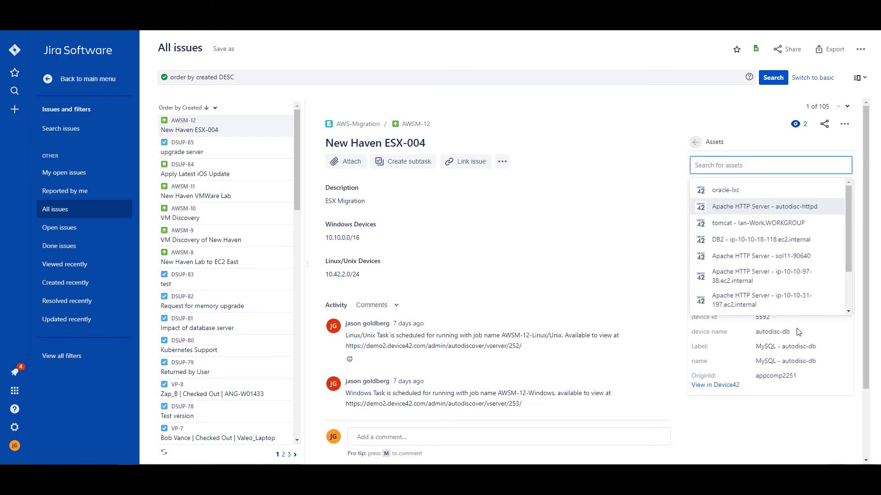
type("esxi")
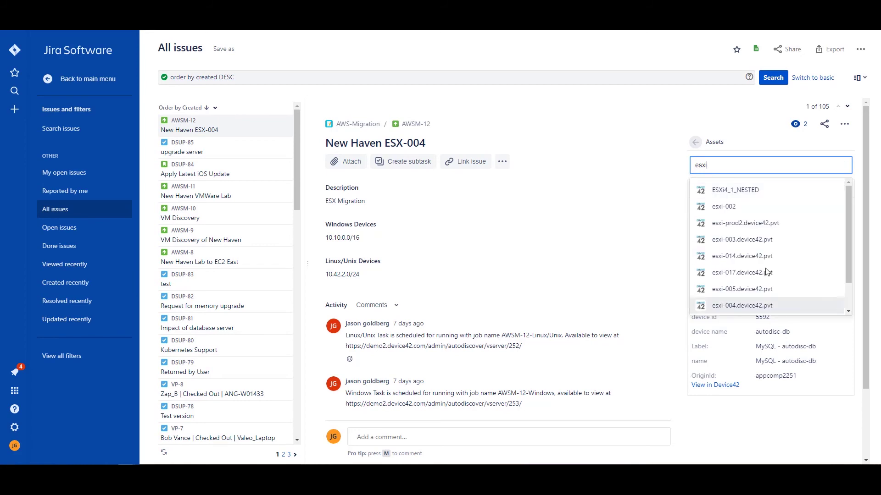
left_click(762, 320)
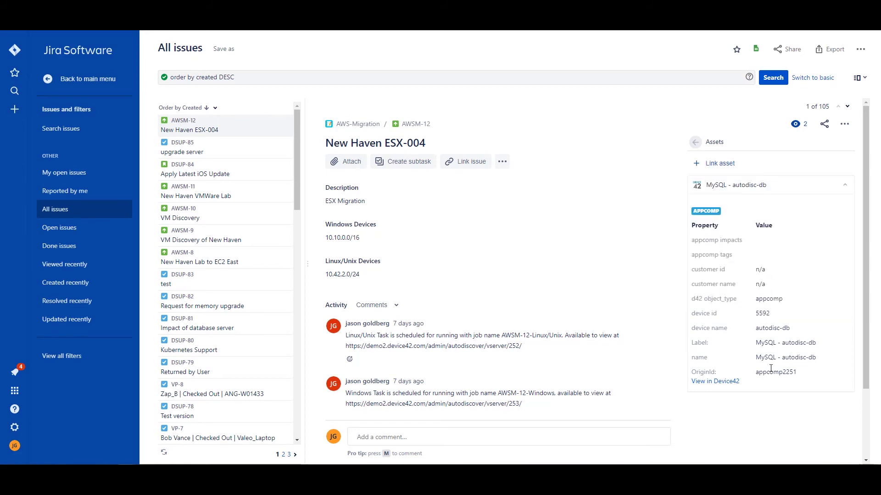
left_click(844, 407)
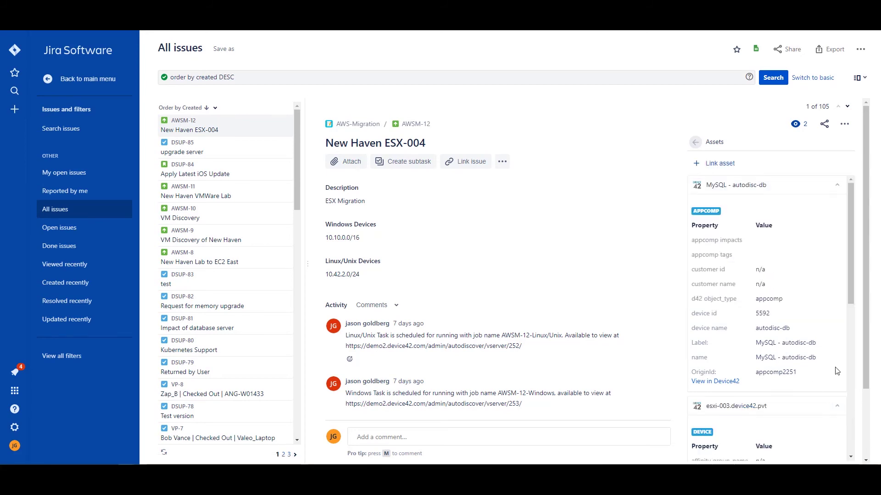
scroll(837, 371, "down", 5)
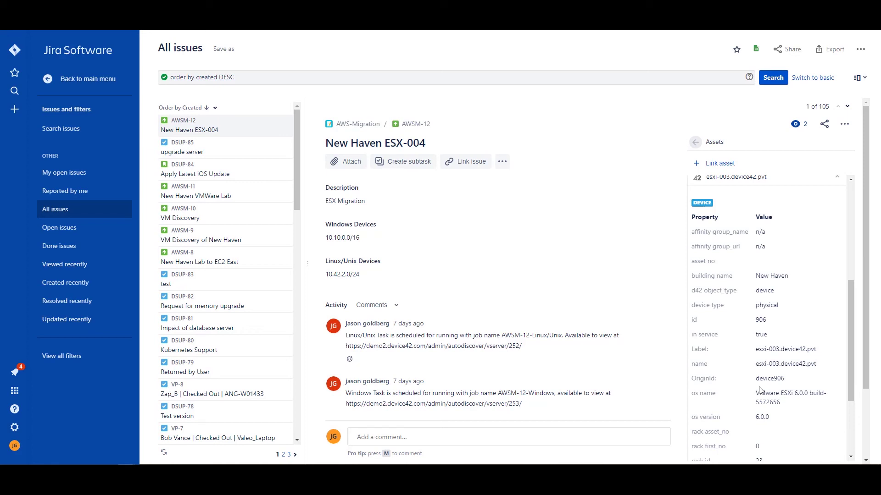
Scroll through the esxi-003.device42.pvt asset's properties in Jira
scroll(826, 206, "down", 2)
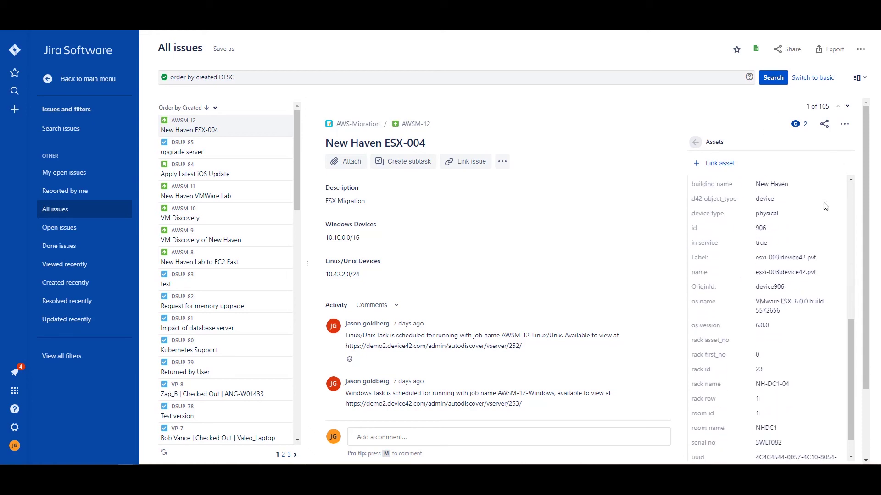
scroll(826, 206, "down", 1)
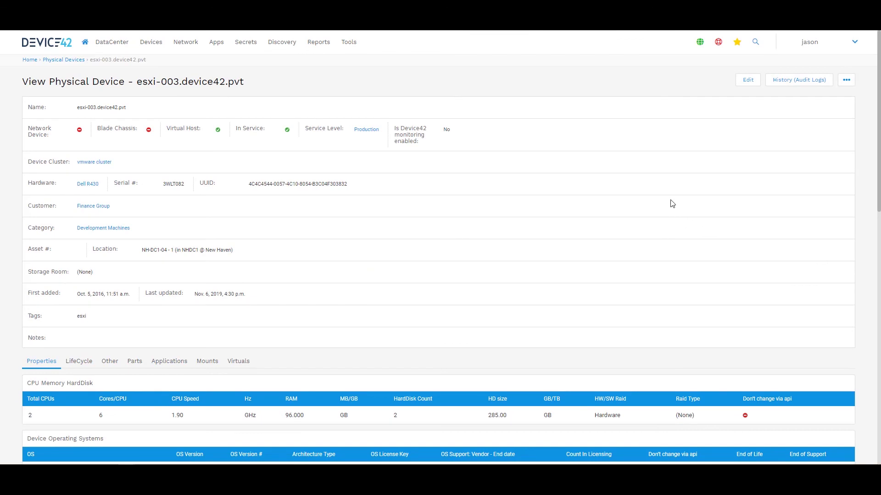
Scroll to the device's Jira table and start adding a Jira issue for esxi-003.device42.pvt
scroll(655, 190, "down", 5)
scroll(654, 190, "down", 9)
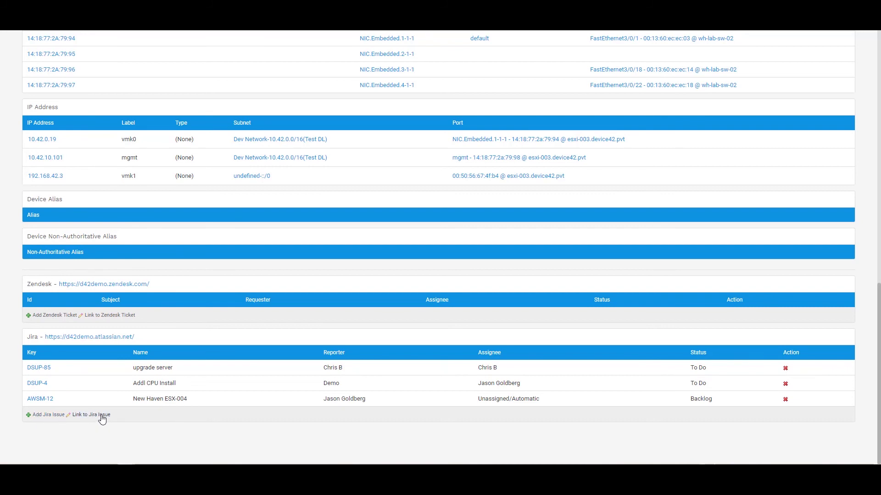
left_click(53, 415)
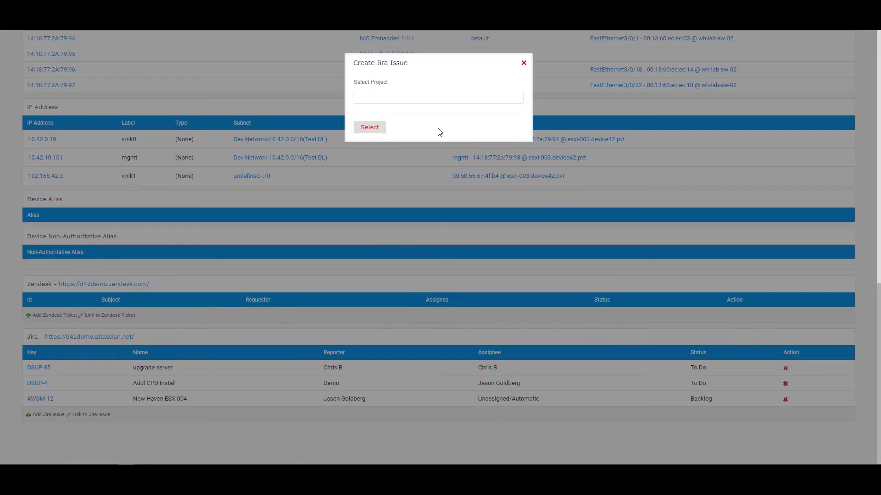
Choose project DSUP in the Create Jira Issue dialog
left_click(445, 93)
type("DSUP")
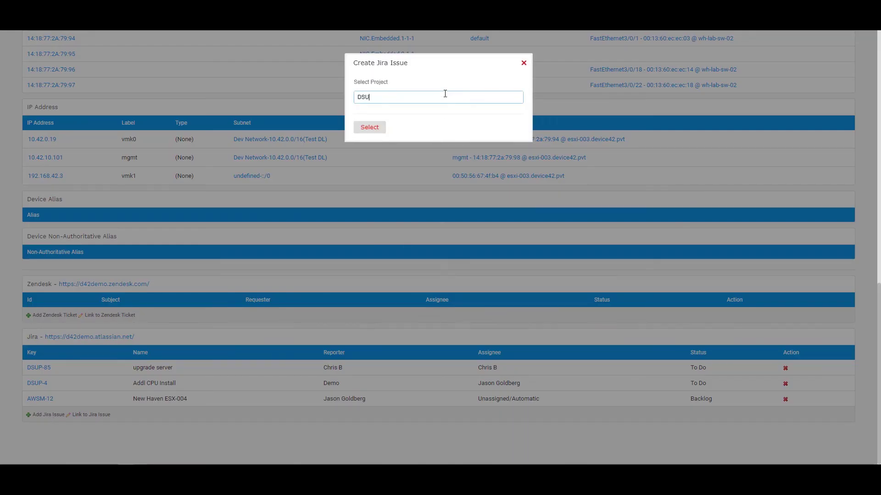
left_click(423, 109)
left_click(370, 127)
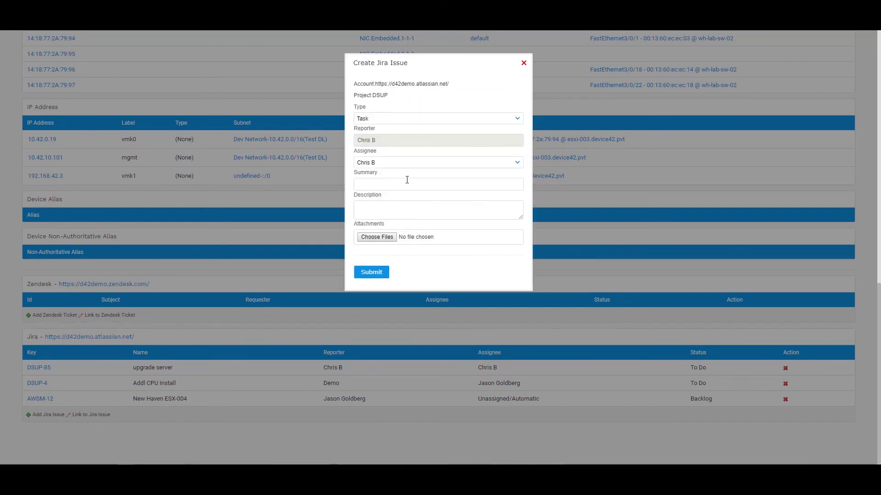
Keep issue type Task and the default assignee, then close the dialog without submitting
left_click(412, 116)
left_click(412, 117)
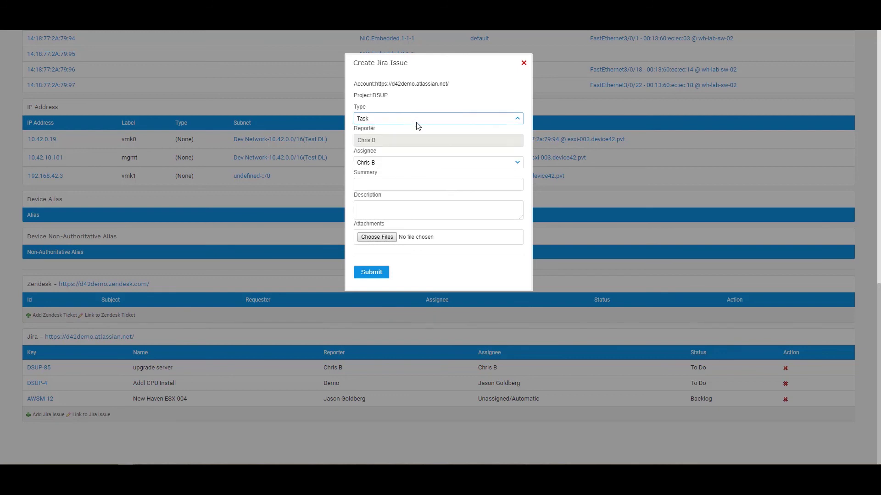
left_click(403, 160)
left_click(403, 161)
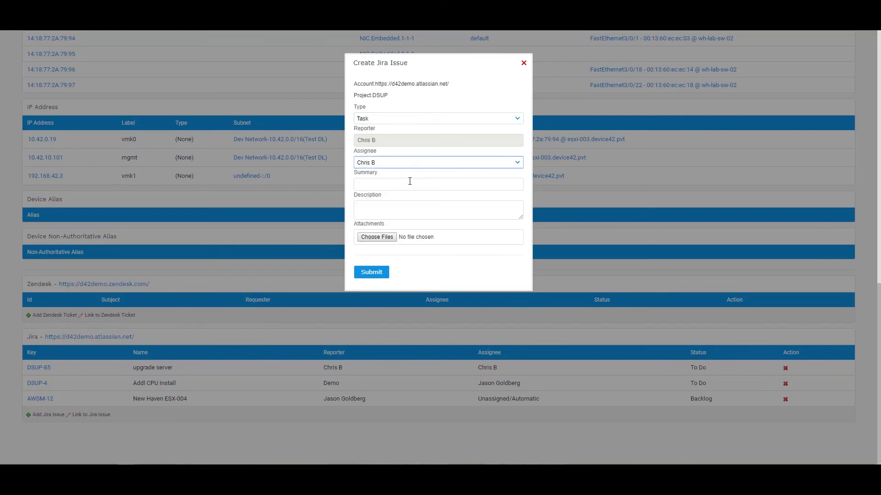
left_click(409, 181)
left_click(410, 216)
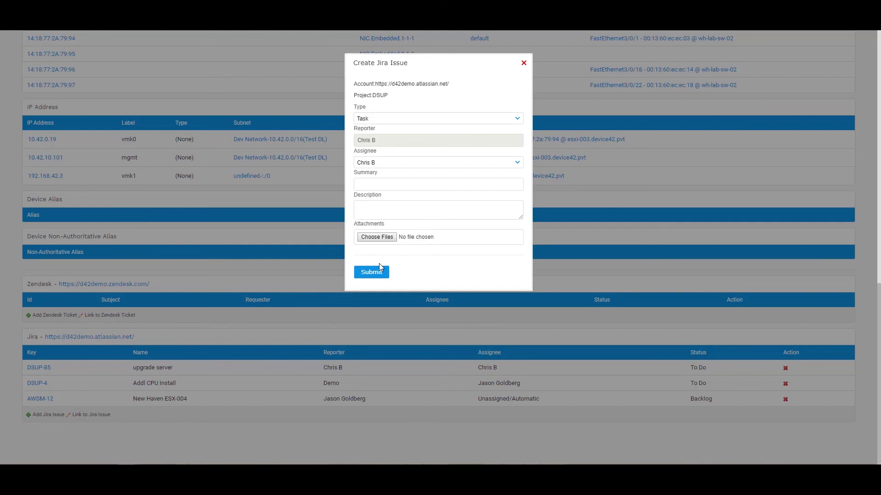
left_click(524, 64)
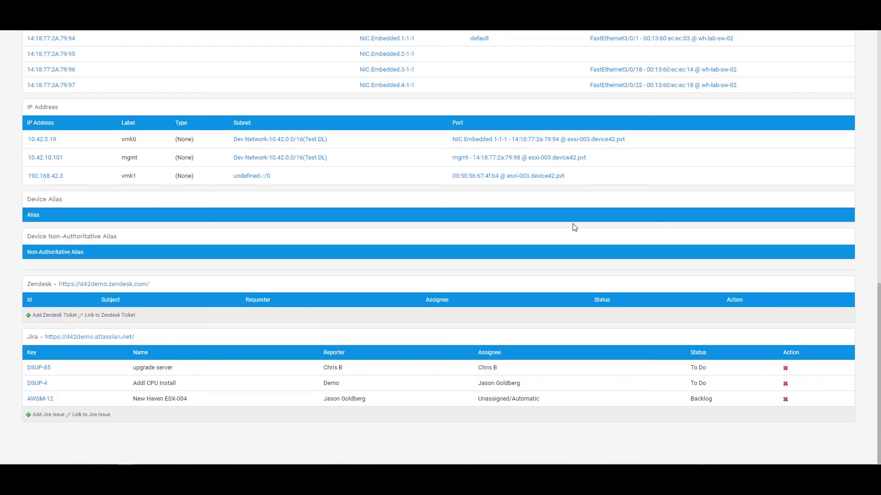